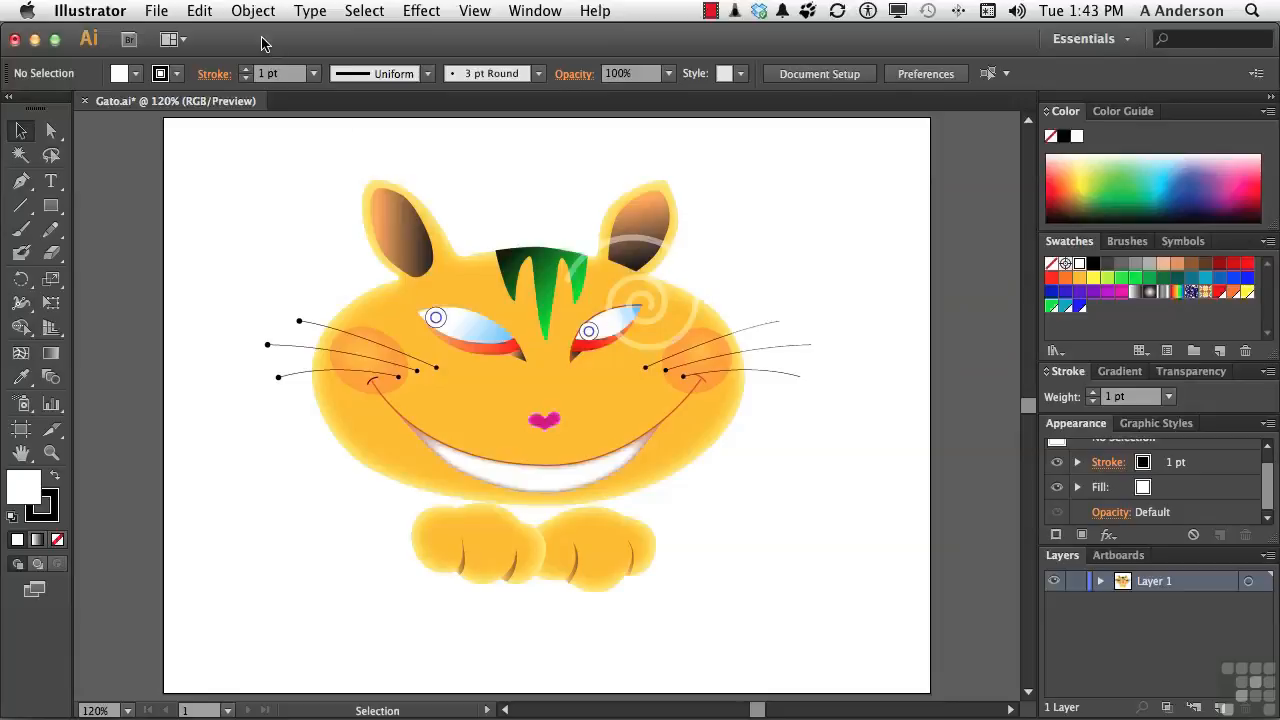
Step: Open the General preferences, examine the Keyboard Increment setting, and close the dialog
left_click(200, 10)
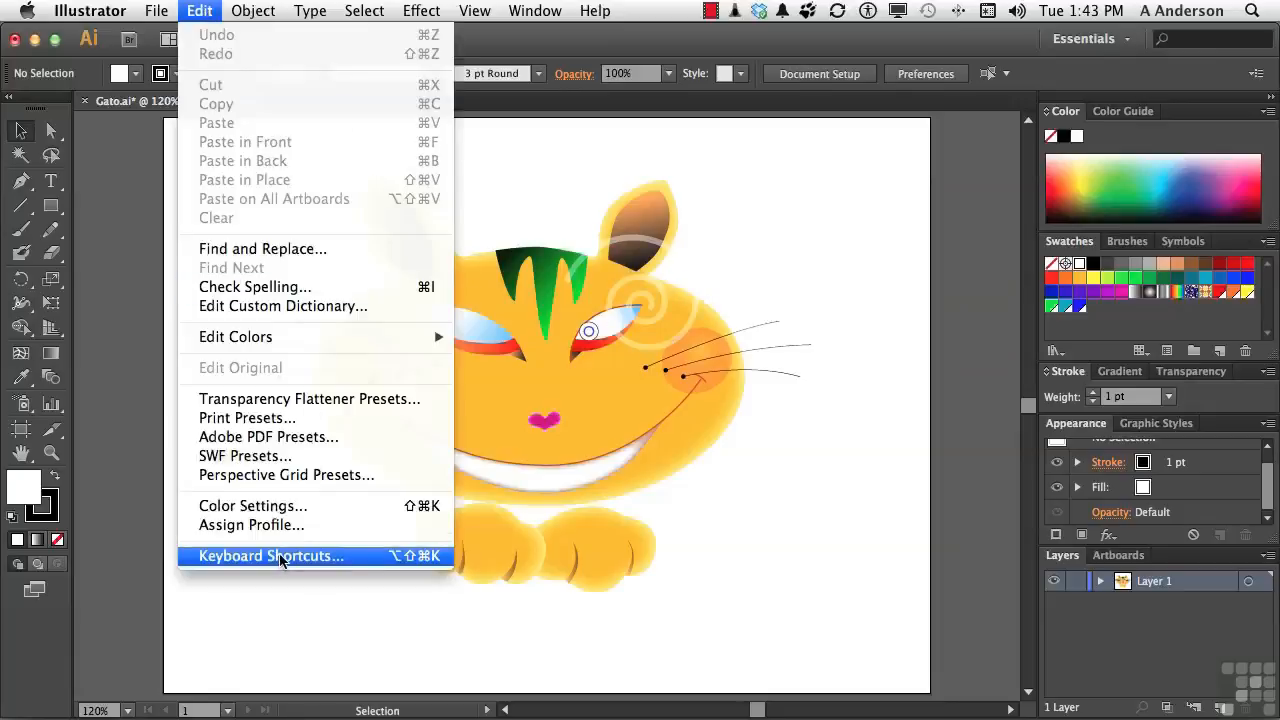
left_click(282, 612)
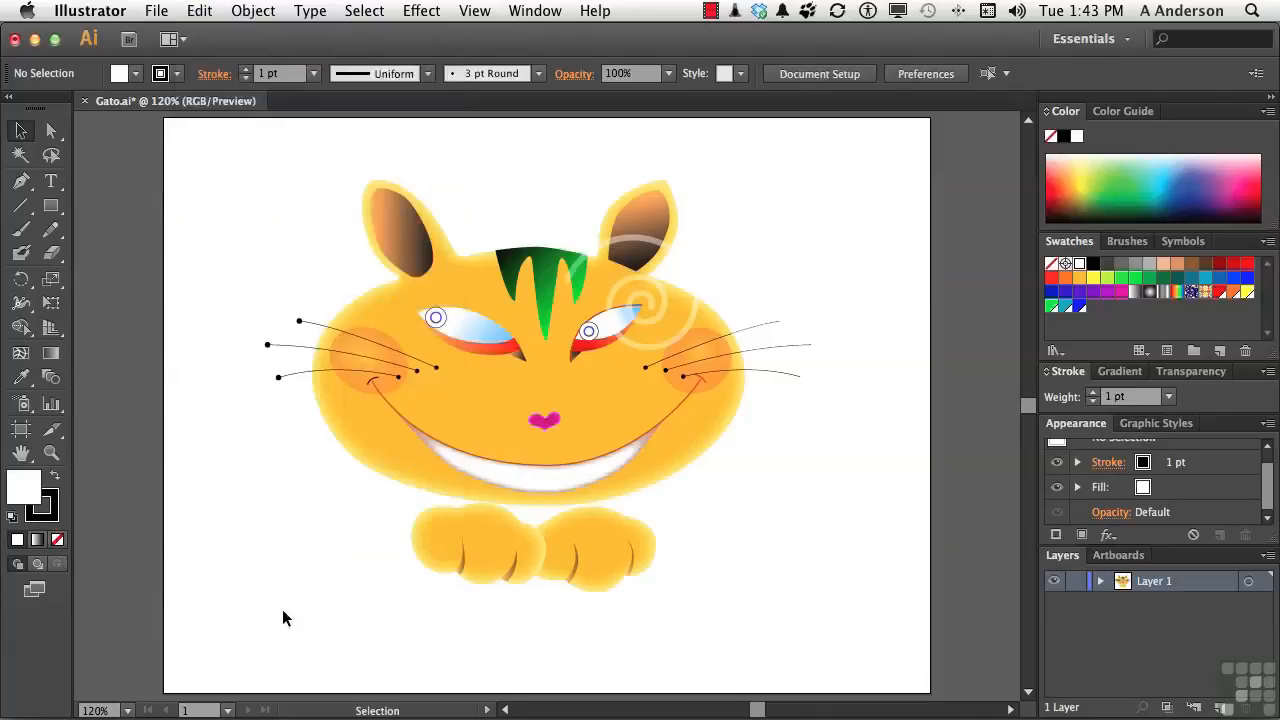
left_click(82, 10)
mouse_move(105, 65)
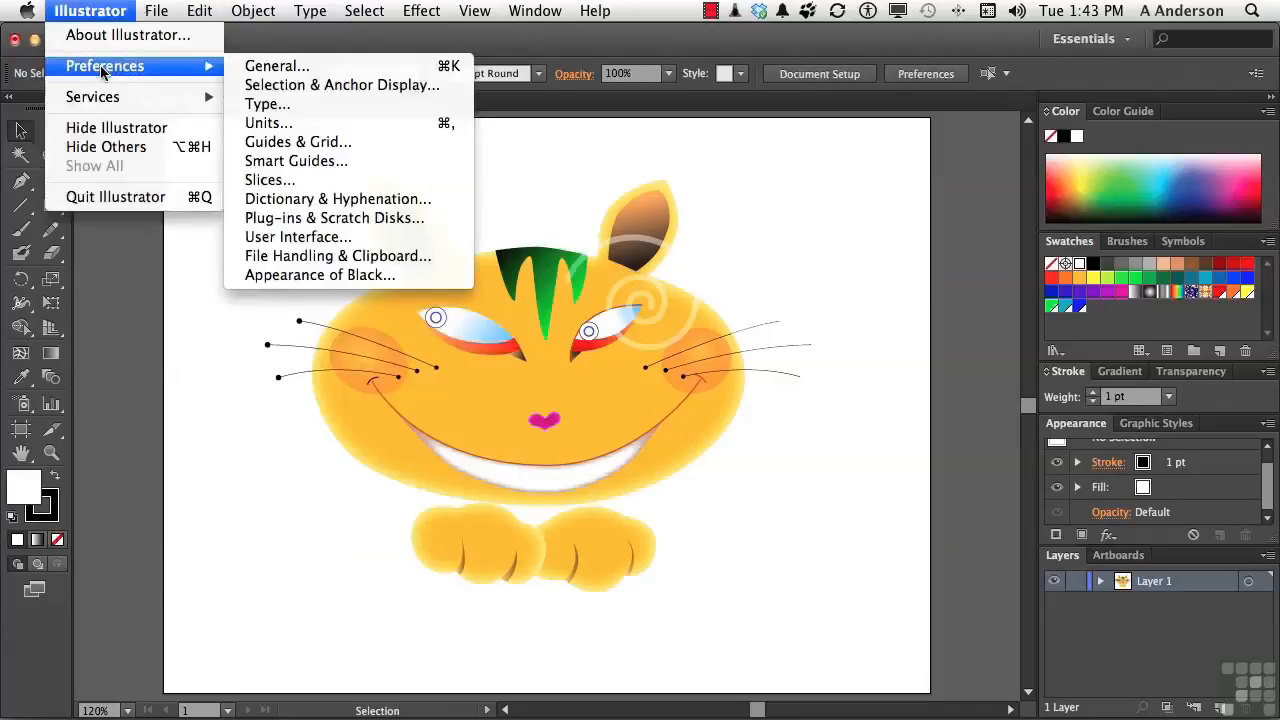
left_click(272, 66)
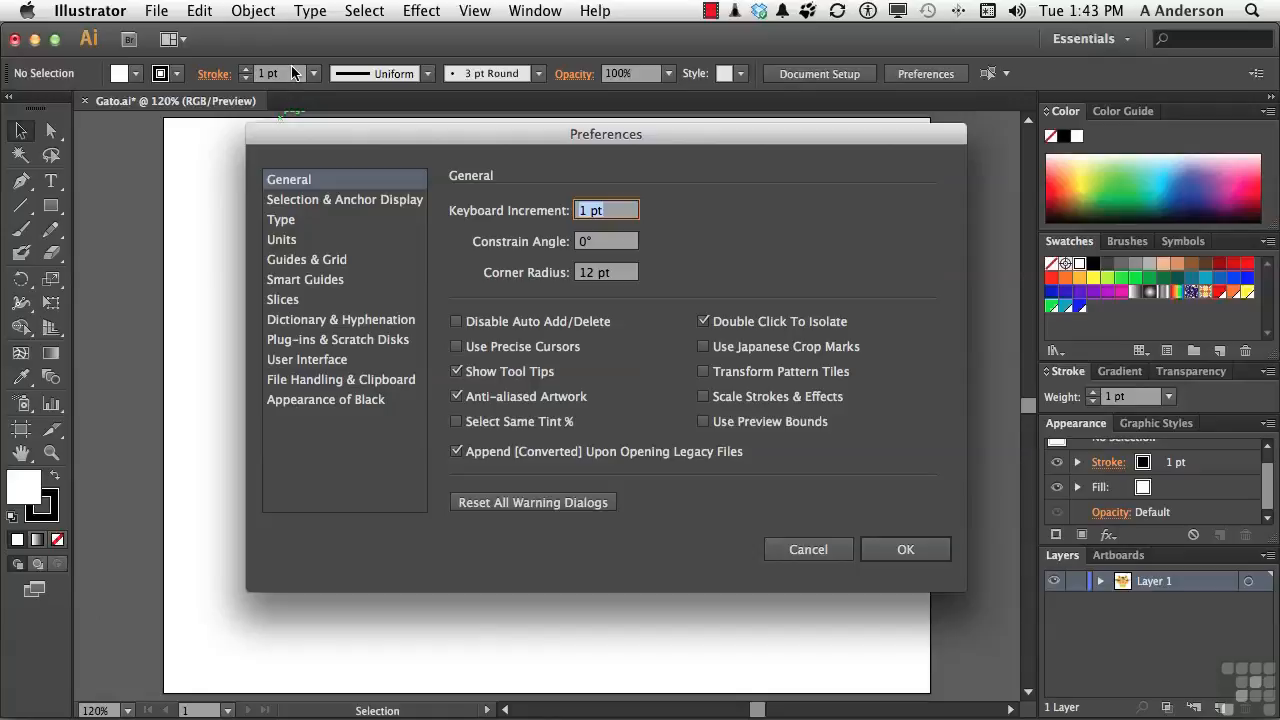
left_click(617, 210)
left_click(912, 549)
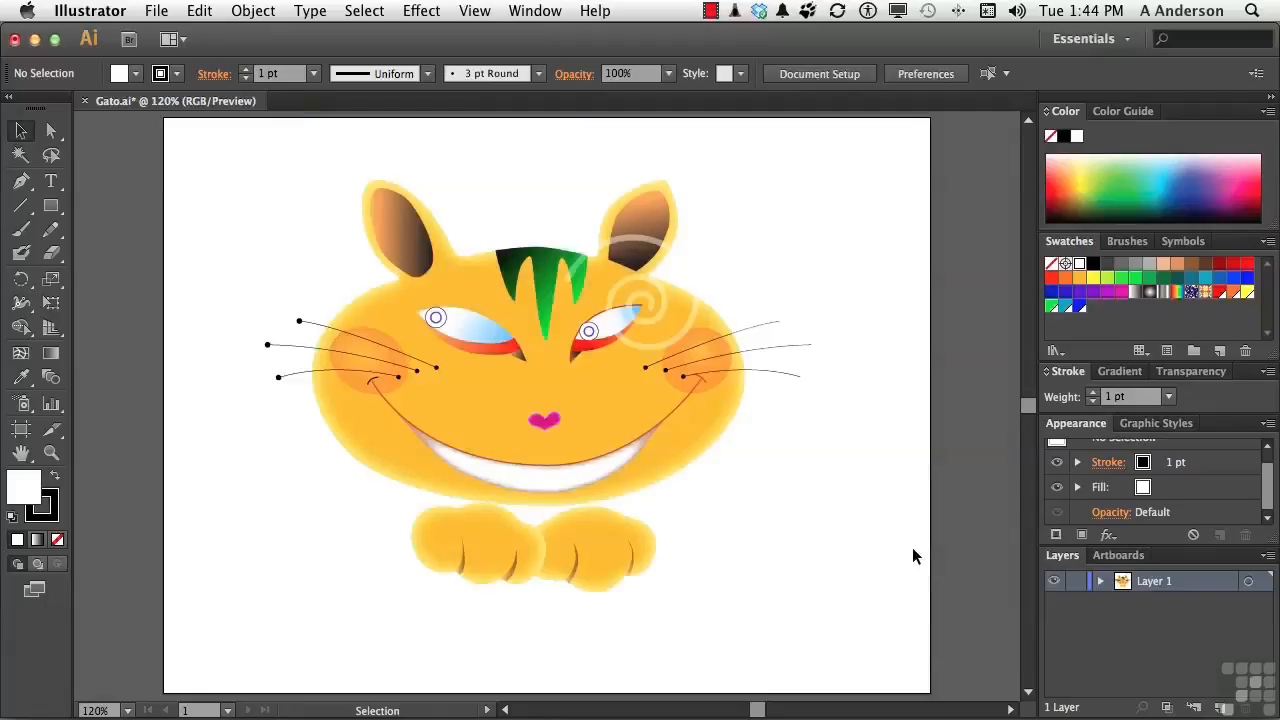
Step: Activate the Lasso tool and turn on Use Precise Cursors in the General preferences
left_click(51, 157)
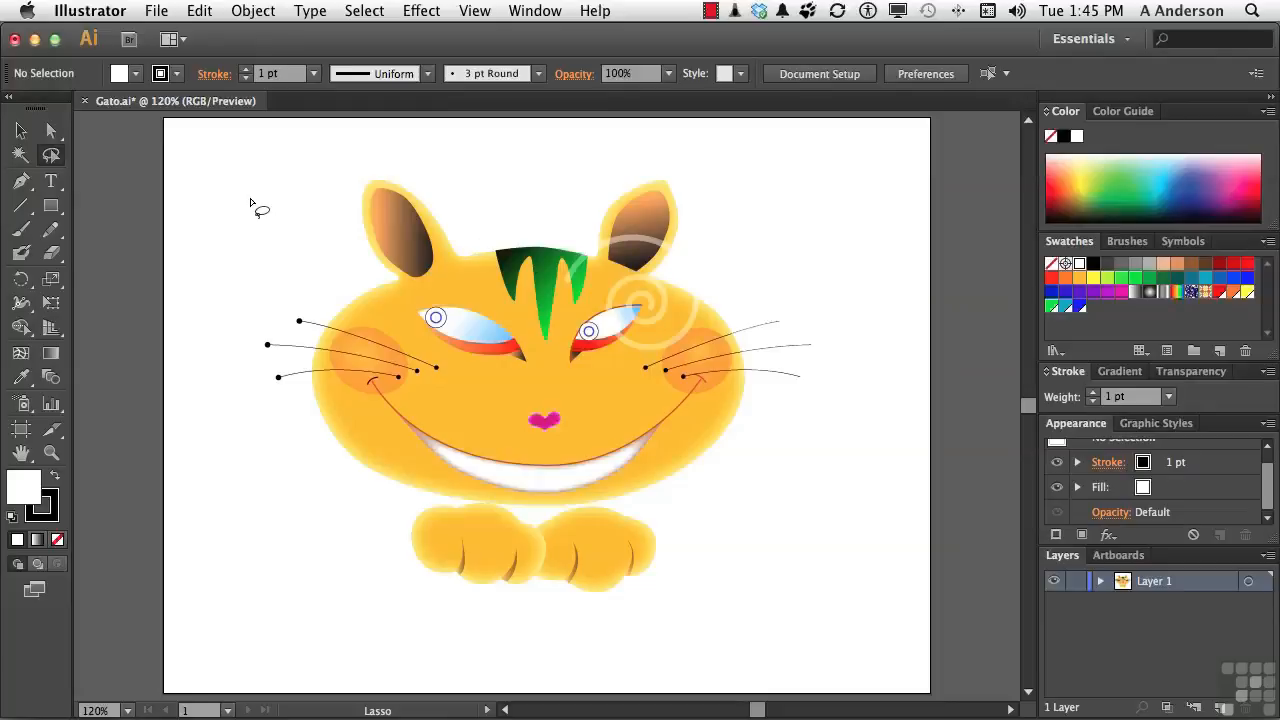
left_click(92, 10)
mouse_move(200, 65)
left_click(323, 64)
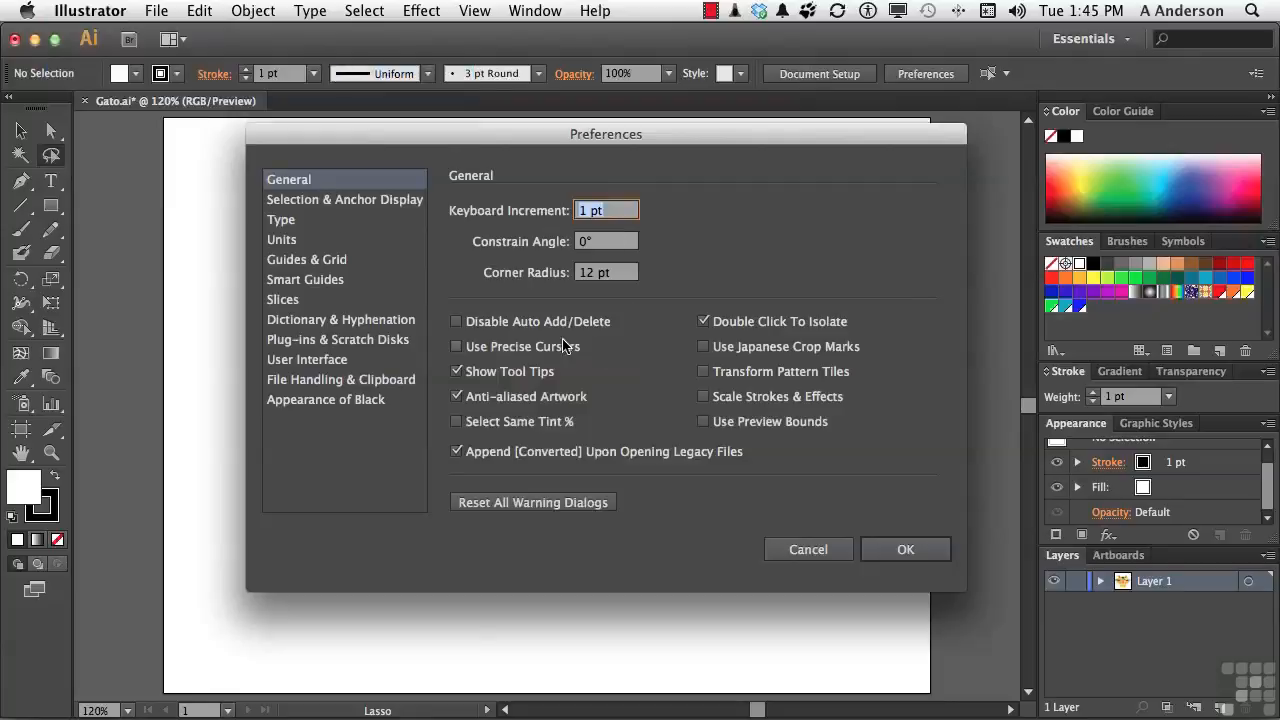
left_click(468, 348)
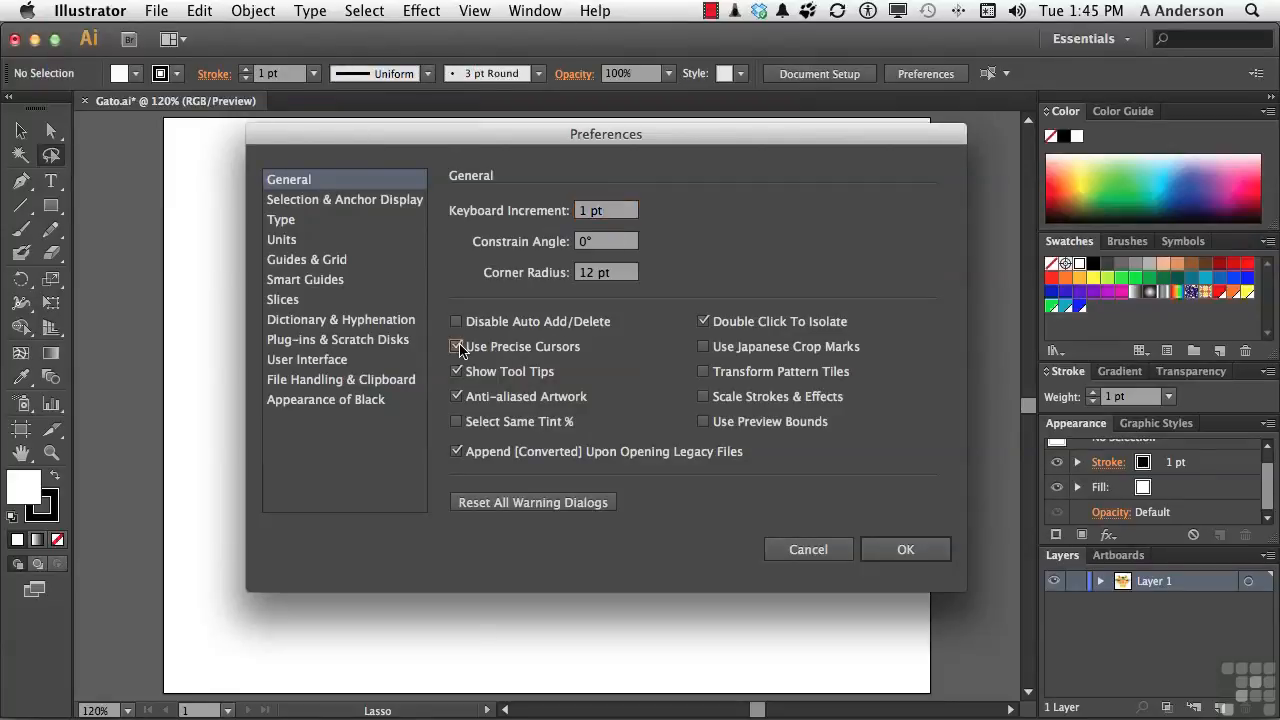
left_click(920, 550)
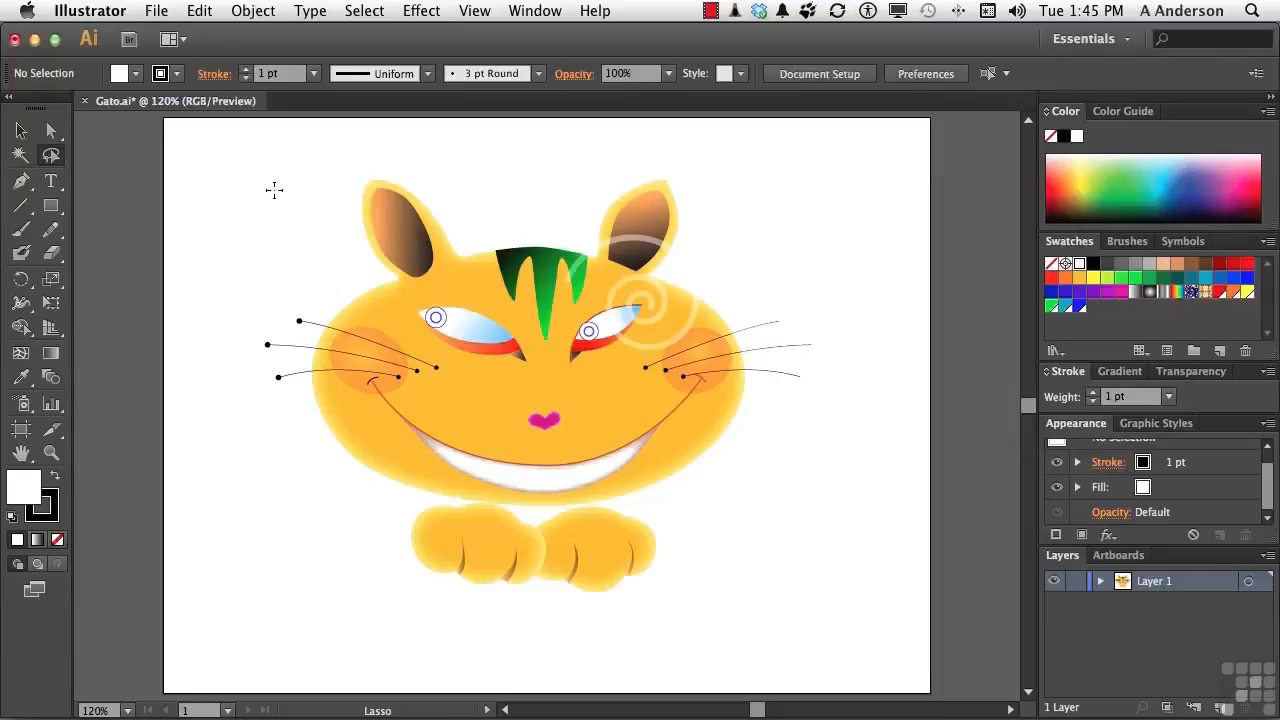
Step: Turn off Use Precise Cursors in the General preferences, and toggle Scale Strokes & Effects on and back off
left_click(85, 10)
mouse_move(100, 66)
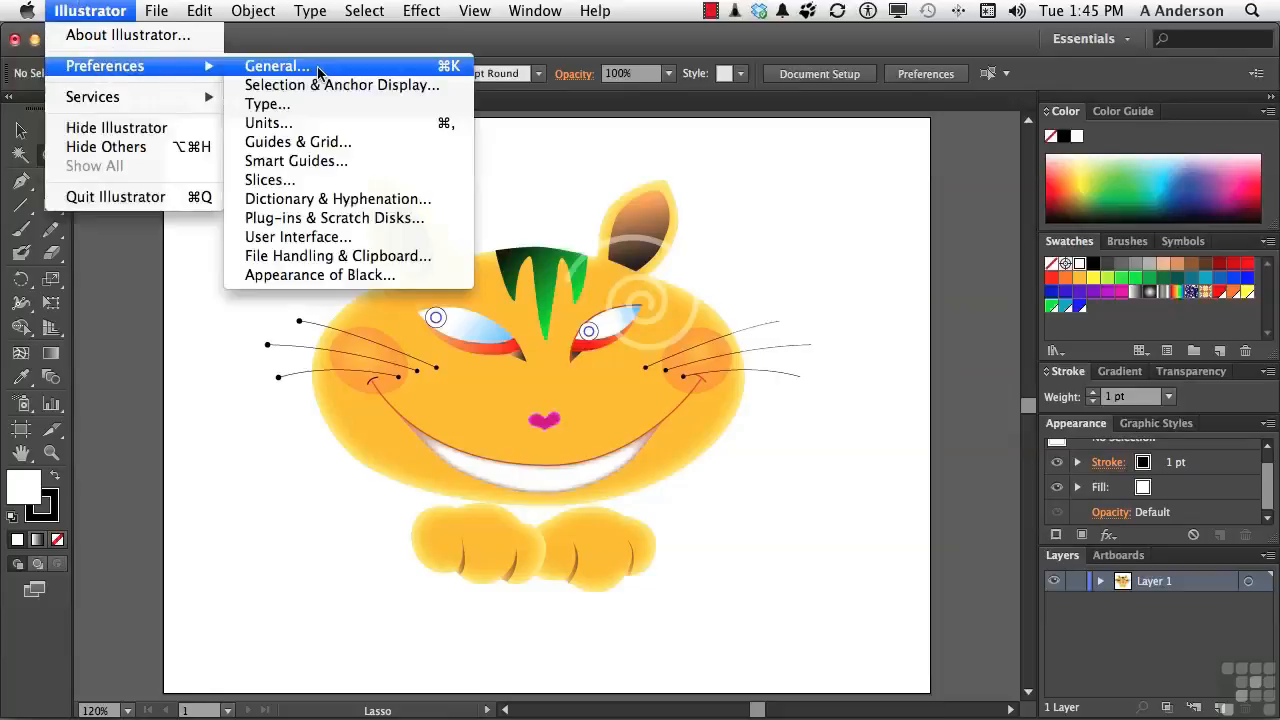
left_click(318, 67)
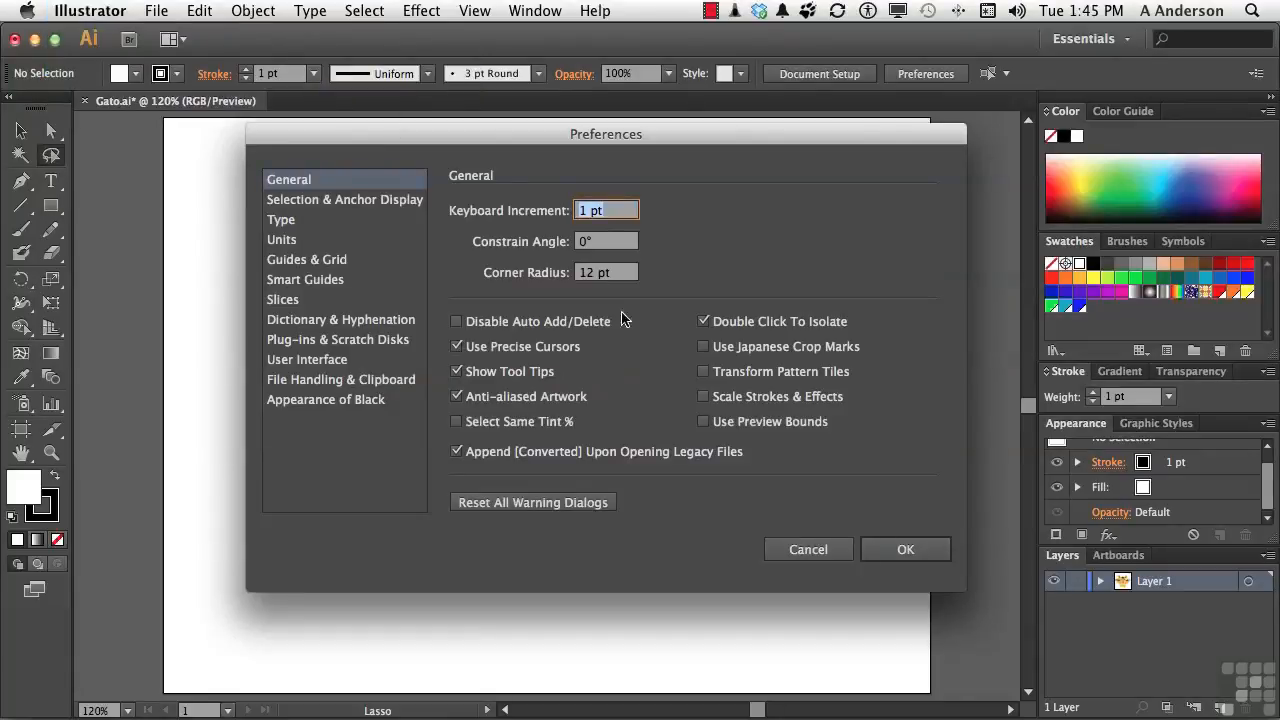
left_click(461, 350)
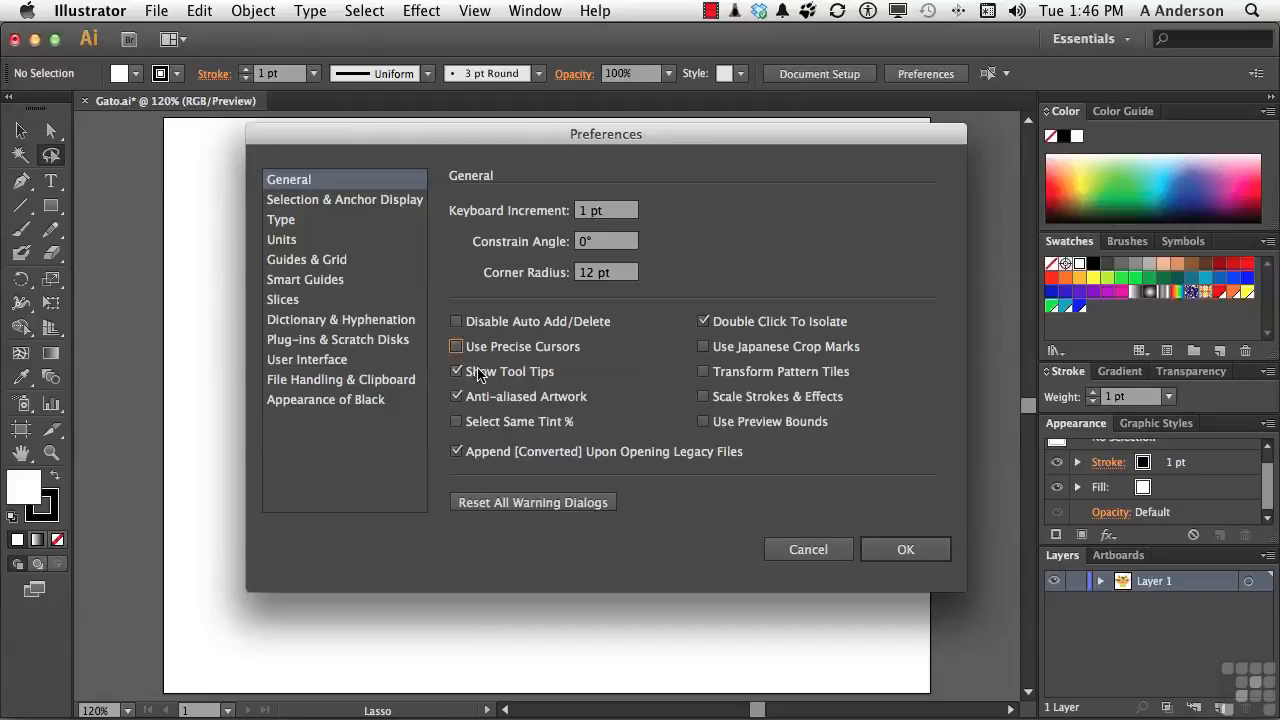
left_click(458, 372)
left_click(703, 396)
left_click(704, 397)
Step: Review the Type preferences, checking the choices for Number of Recent Fonts and for the font preview size
left_click(300, 219)
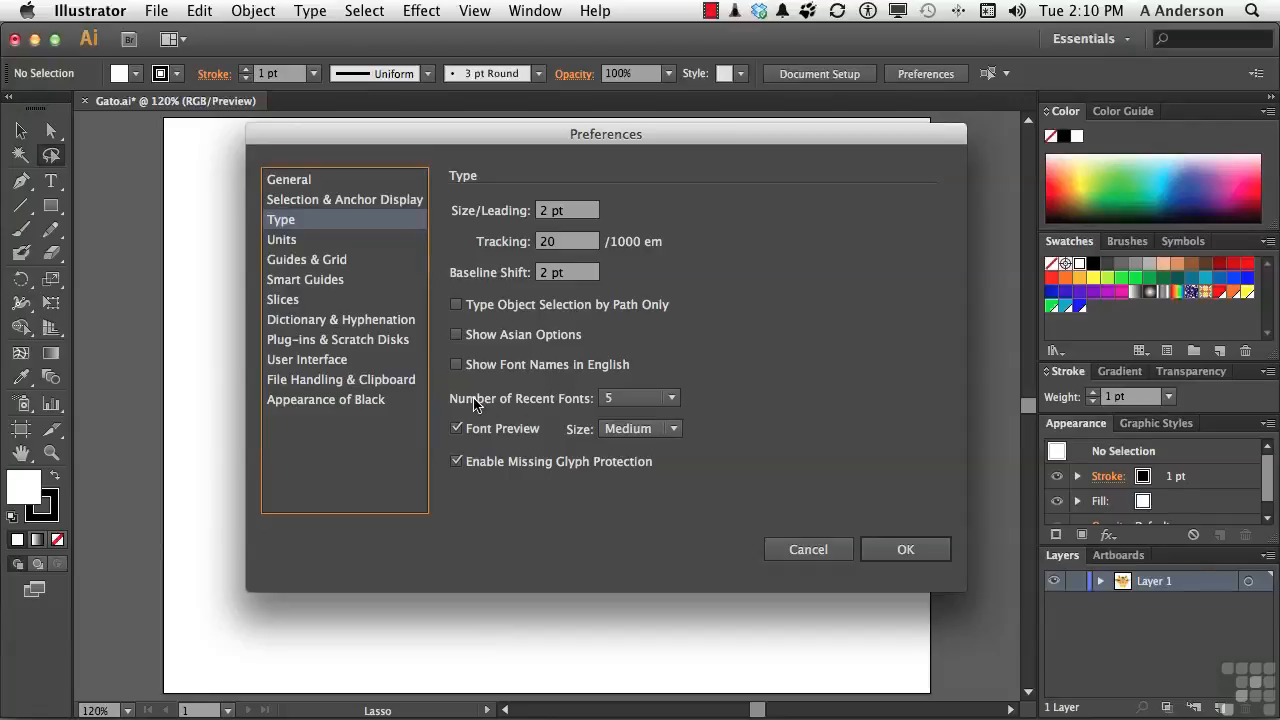
left_click(644, 400)
left_click(644, 402)
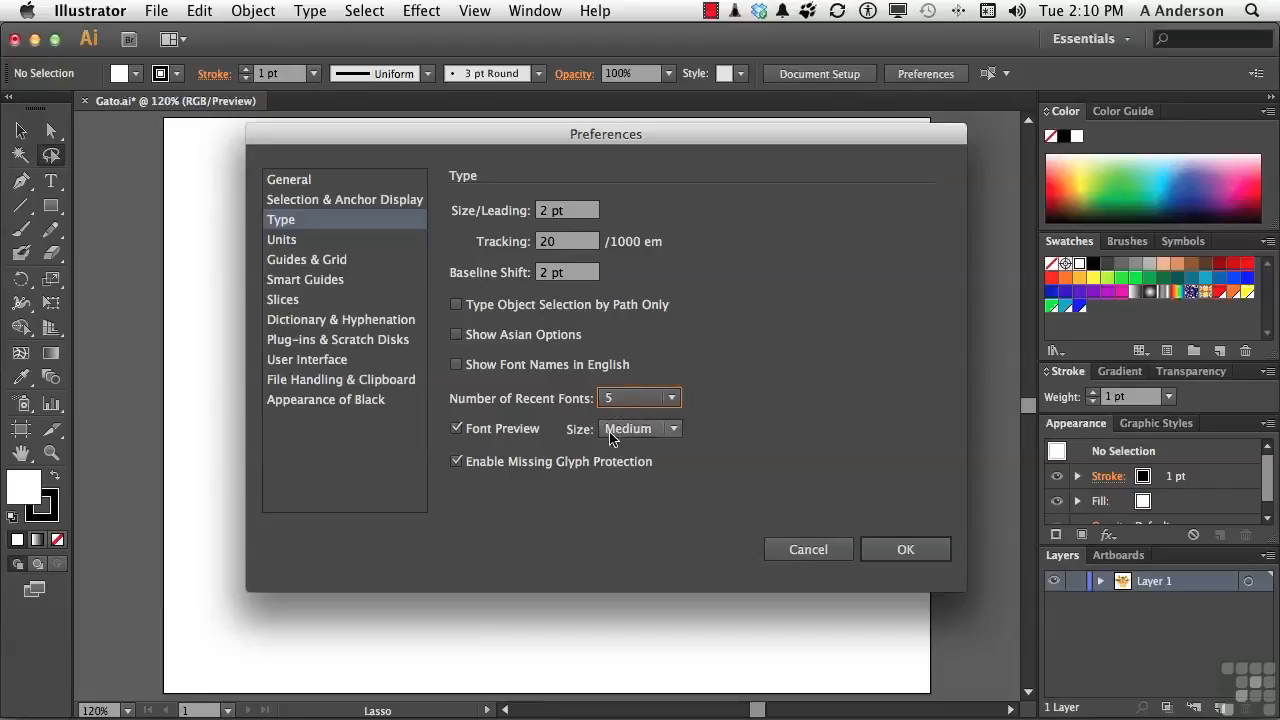
left_click(652, 427)
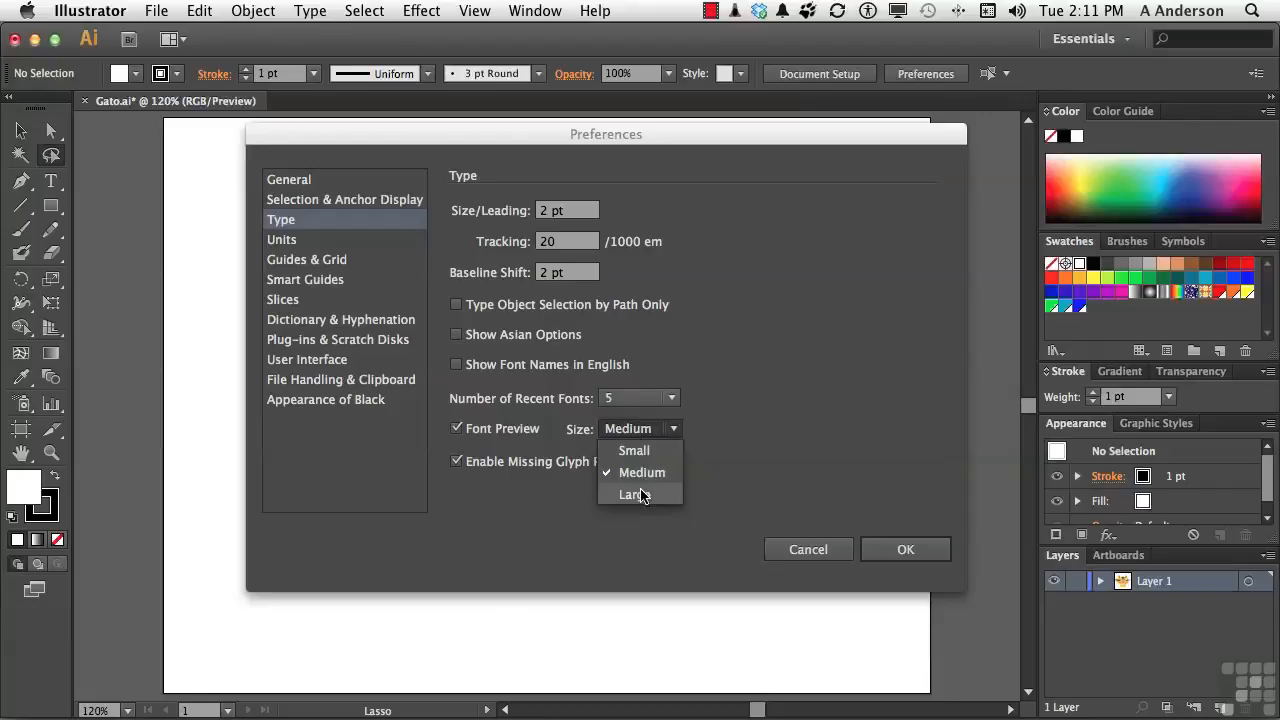
left_click(753, 479)
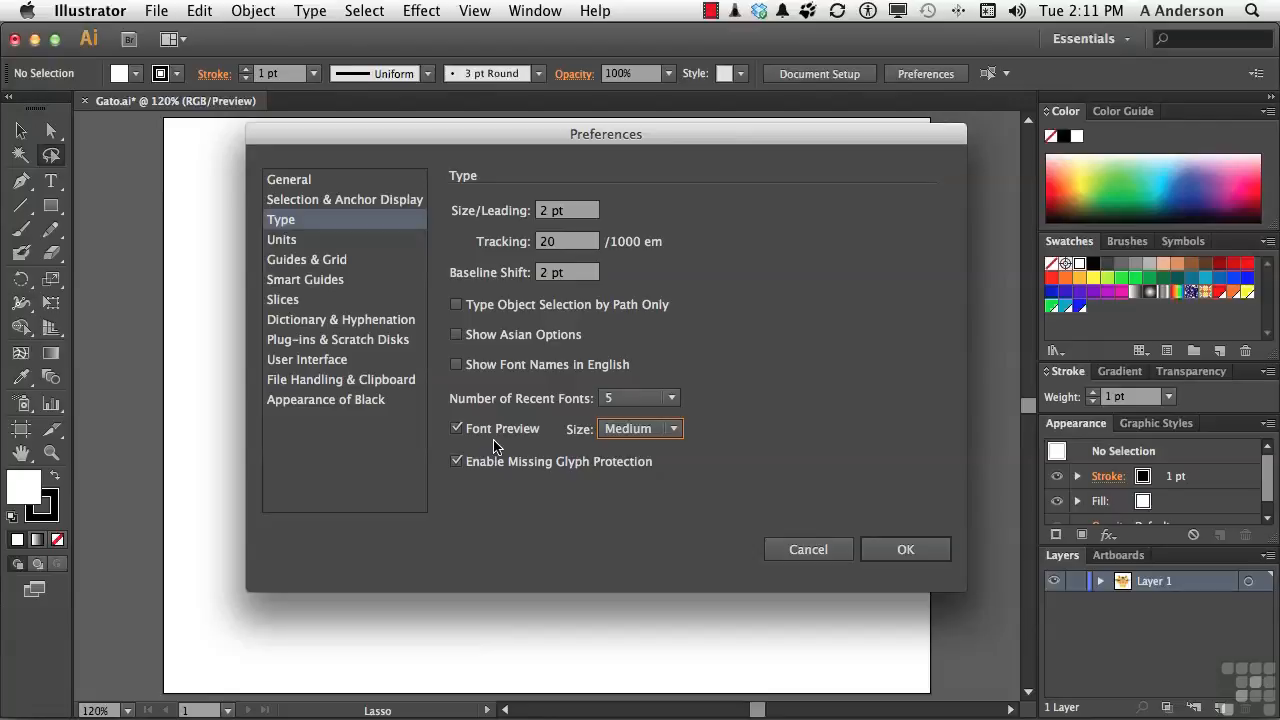
Step: Try the user interface brightness at Light, at Dark and at a custom 32%
left_click(331, 362)
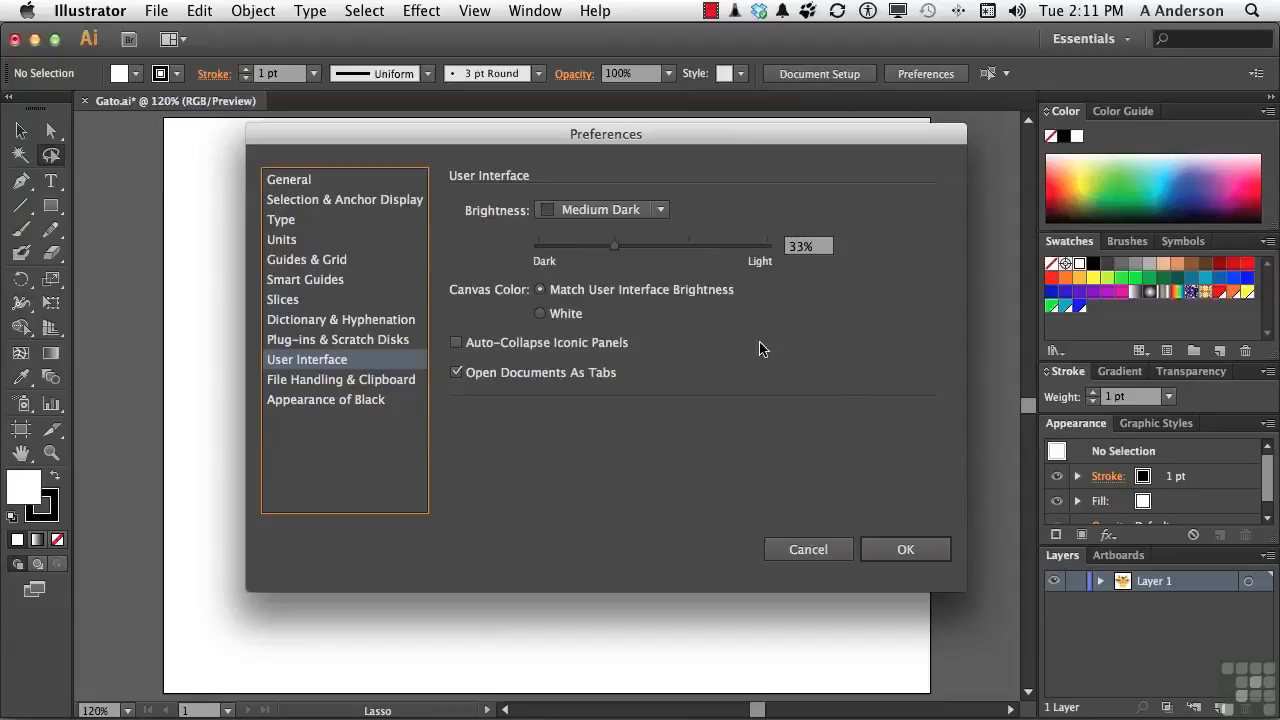
left_click(661, 211)
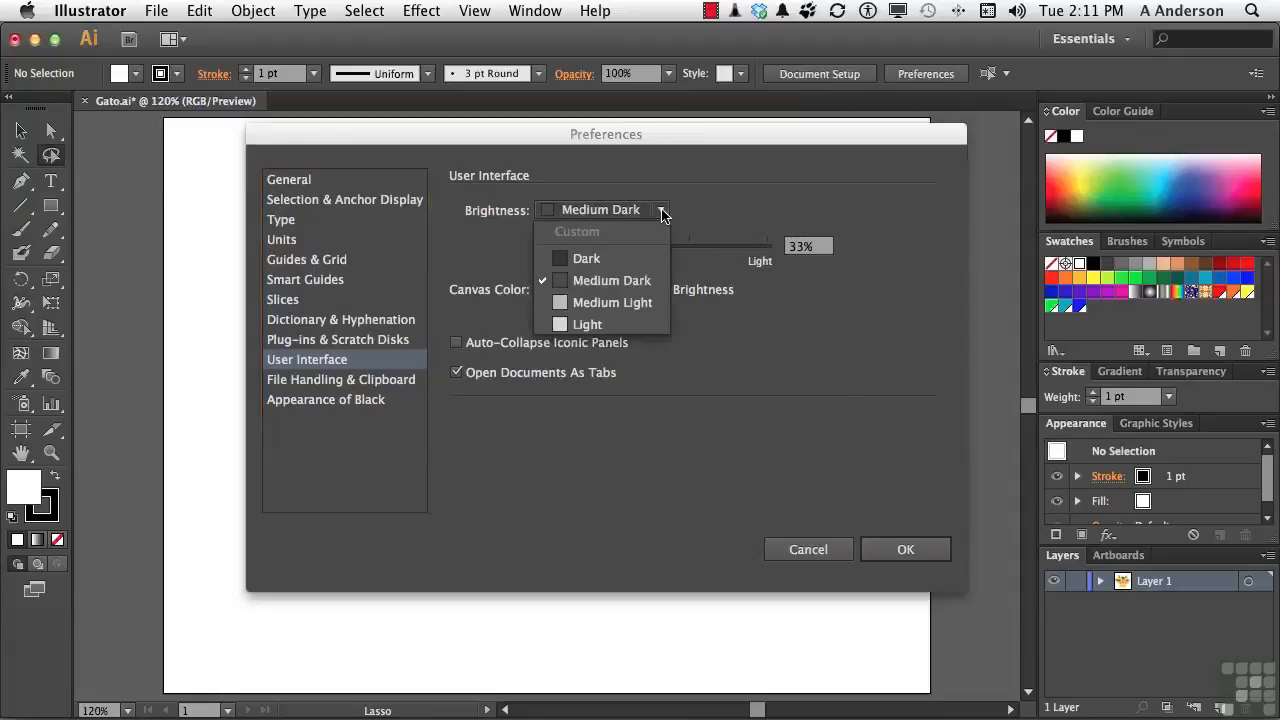
left_click(609, 324)
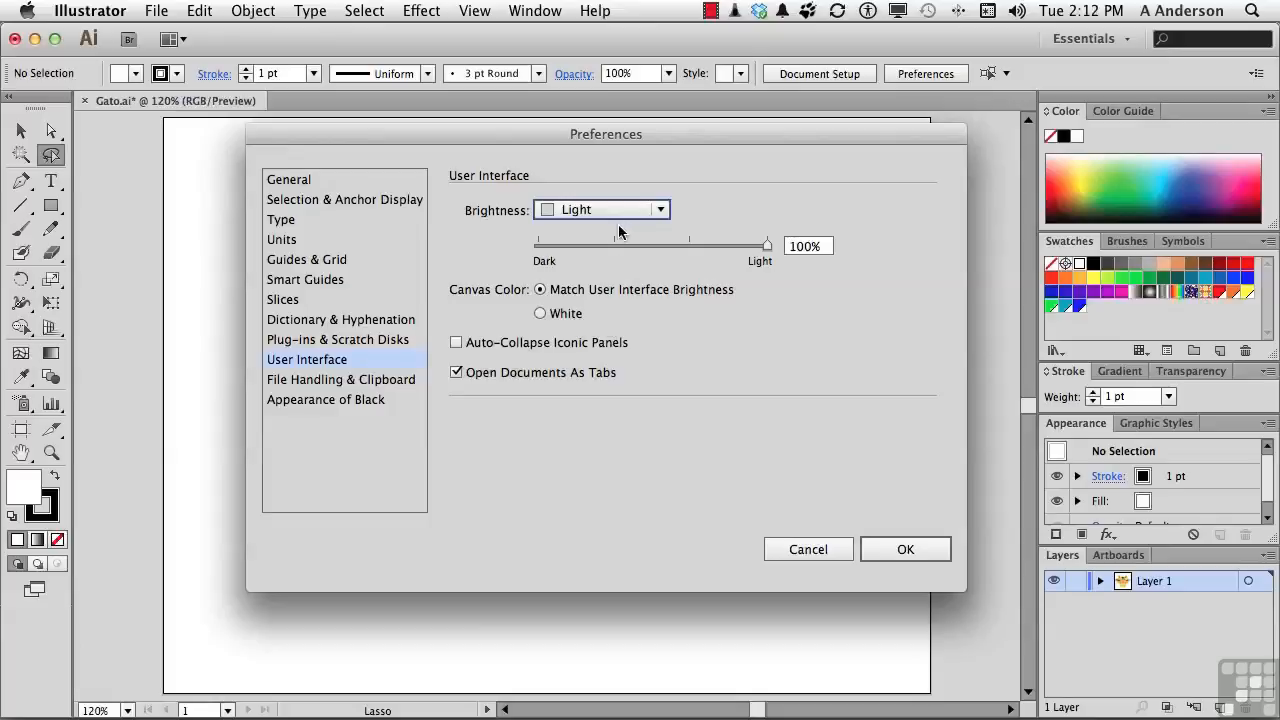
left_click(652, 212)
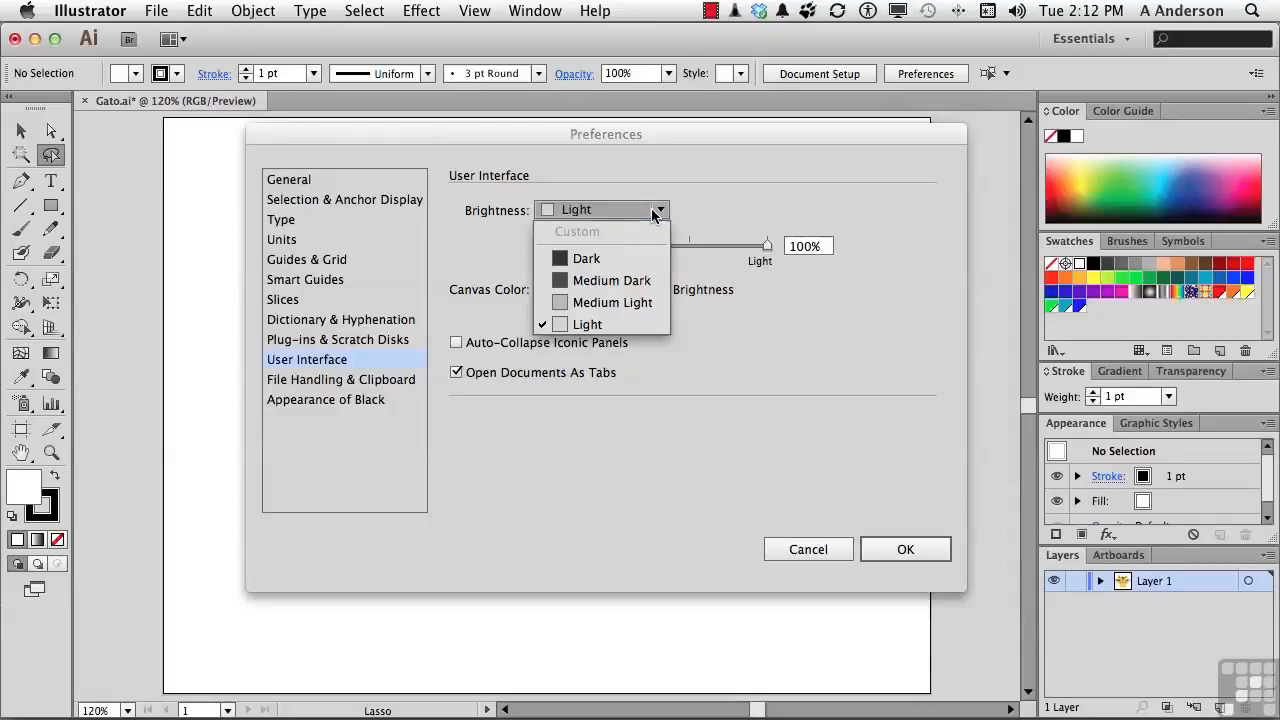
left_click(632, 260)
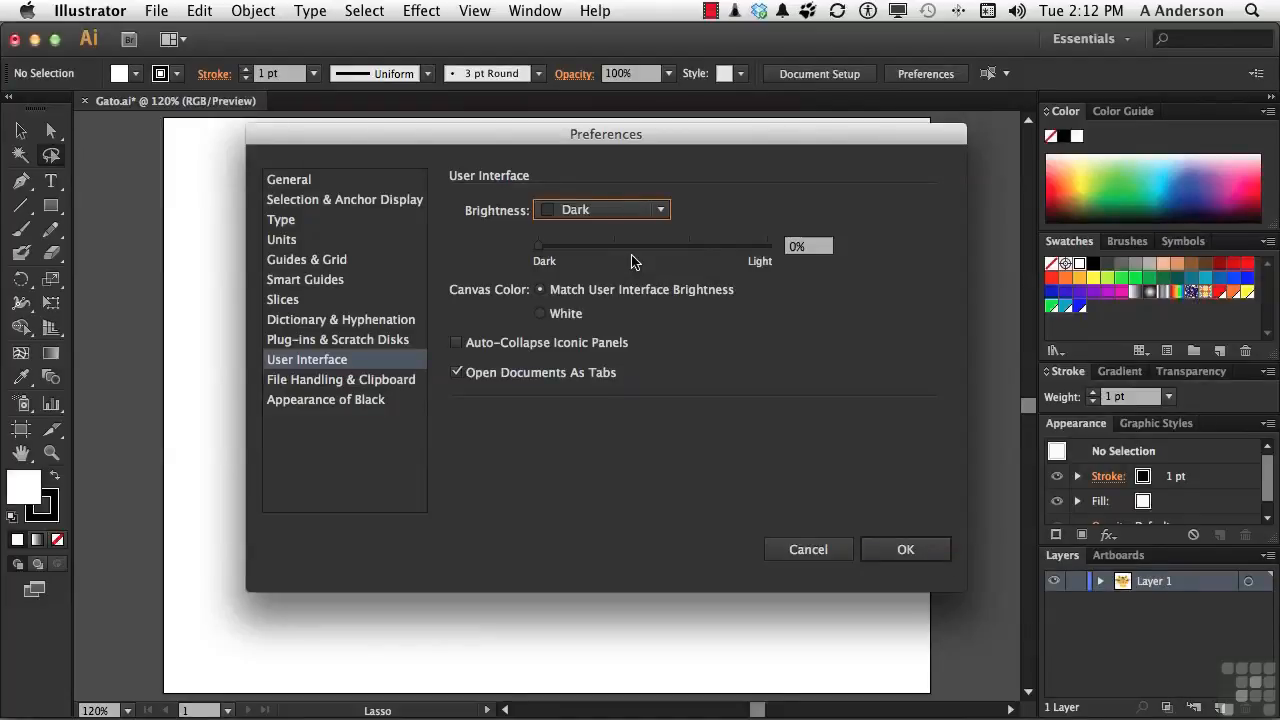
left_click_drag(540, 246, 609, 246)
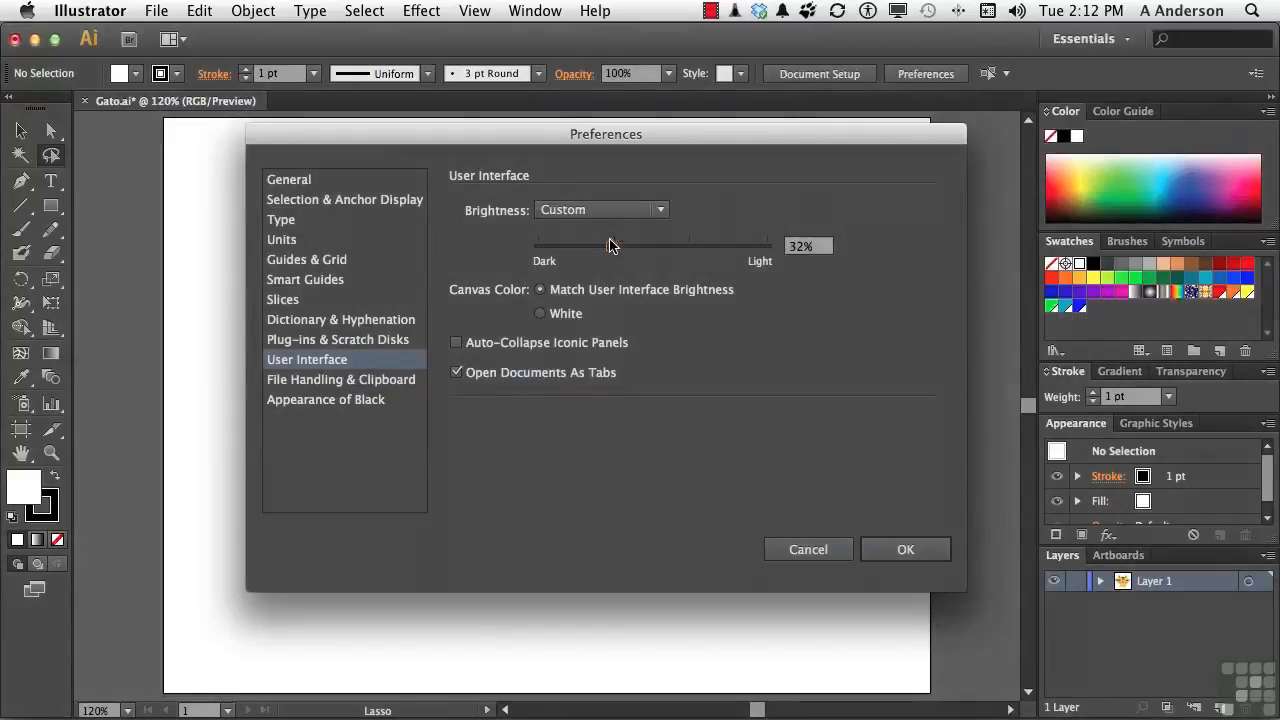
Step: Set the interface brightness to Medium Dark, try a White canvas, restore Match User Interface Brightness, and apply the preferences
left_click(610, 211)
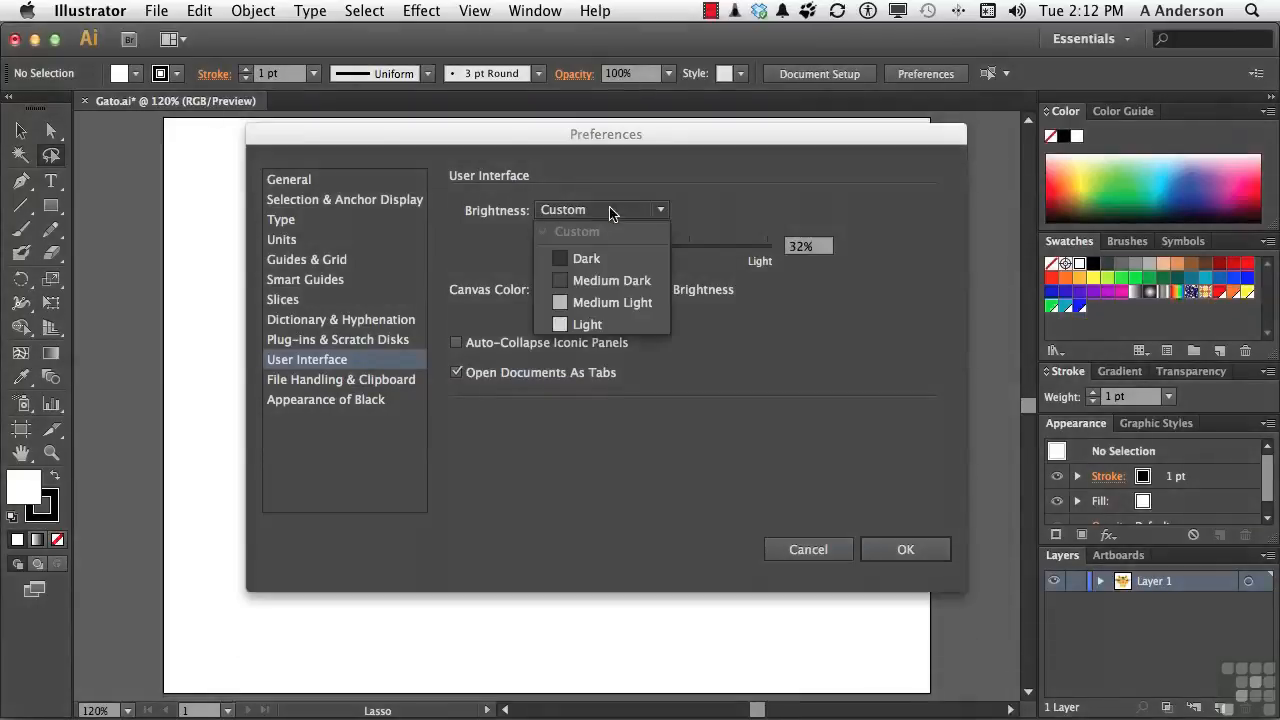
left_click(620, 280)
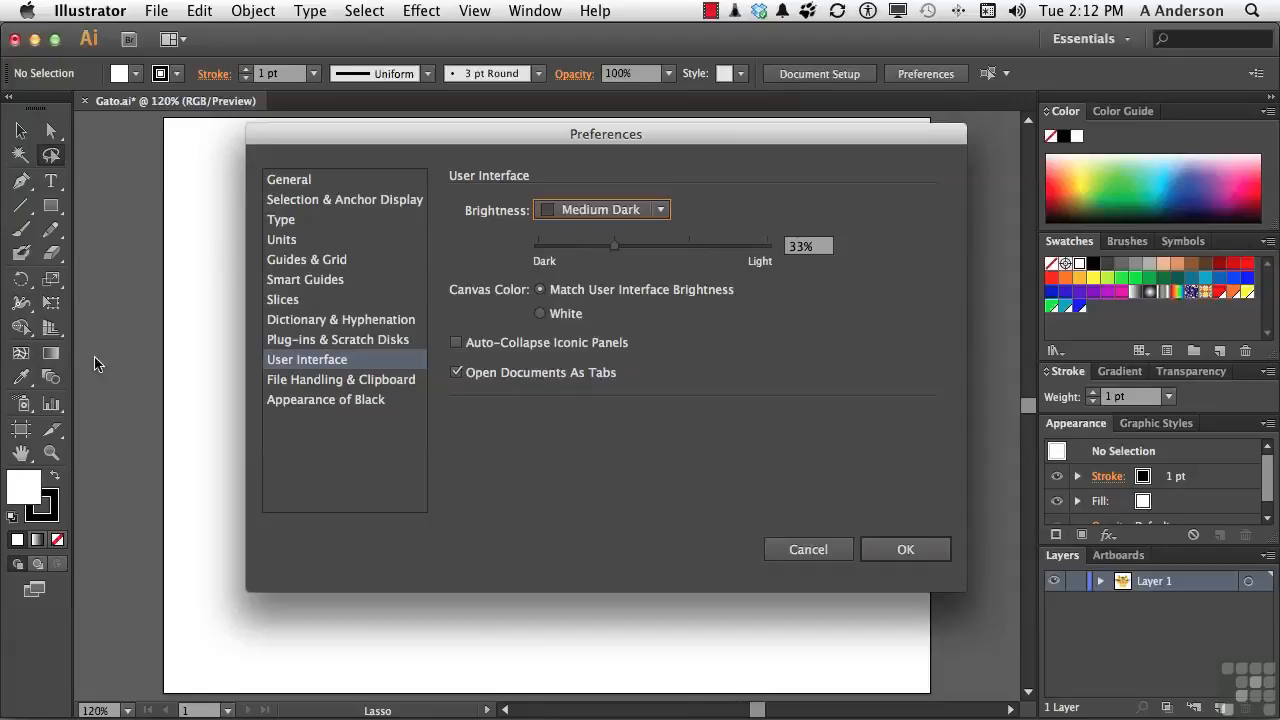
left_click(541, 314)
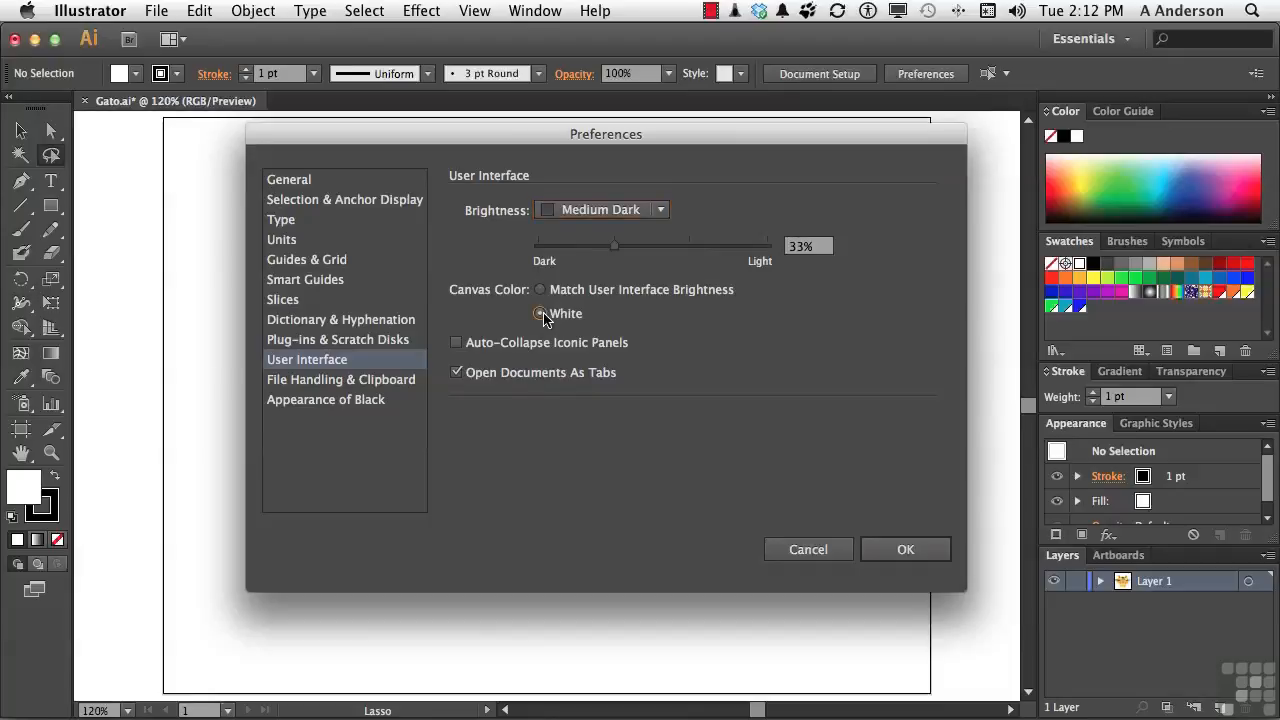
left_click(541, 290)
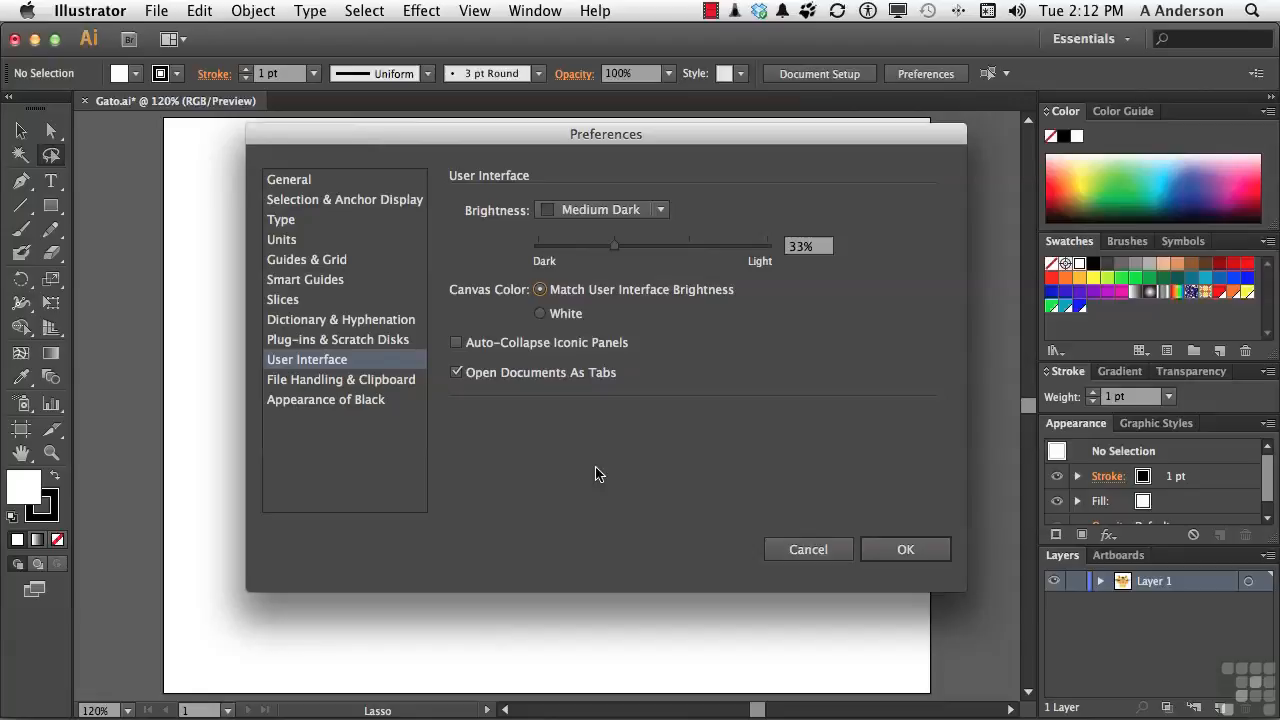
left_click(903, 549)
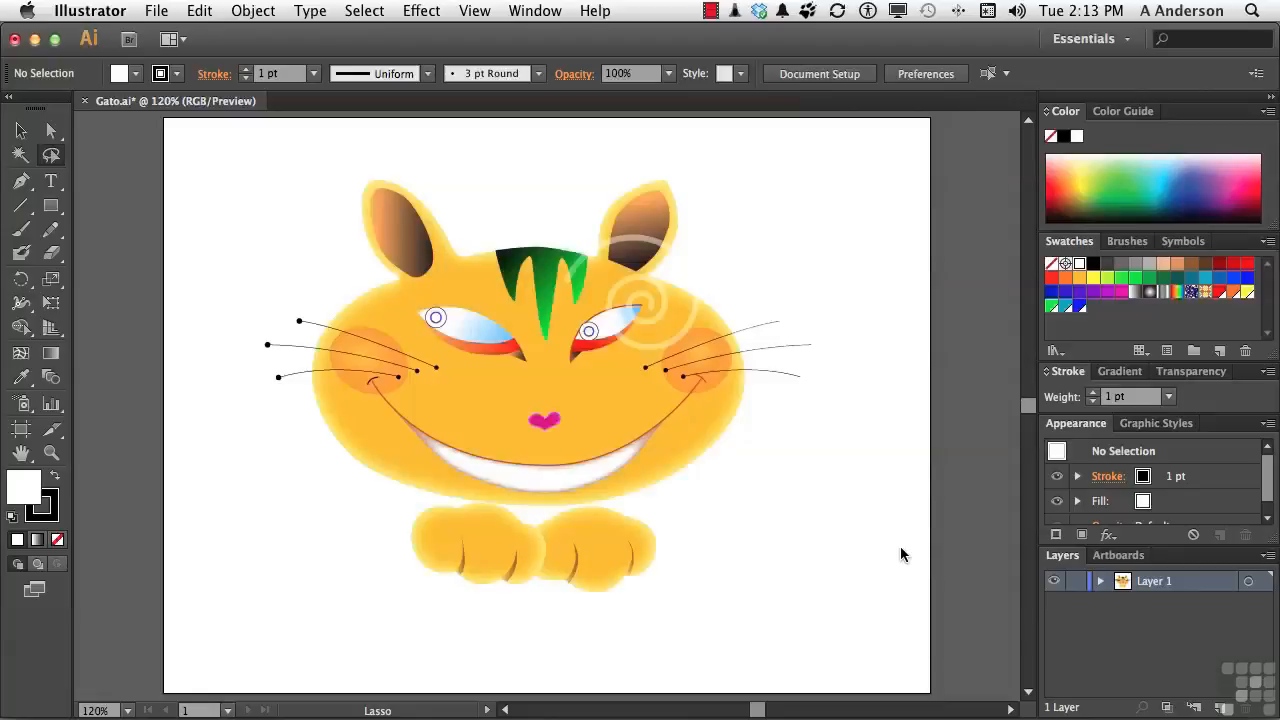